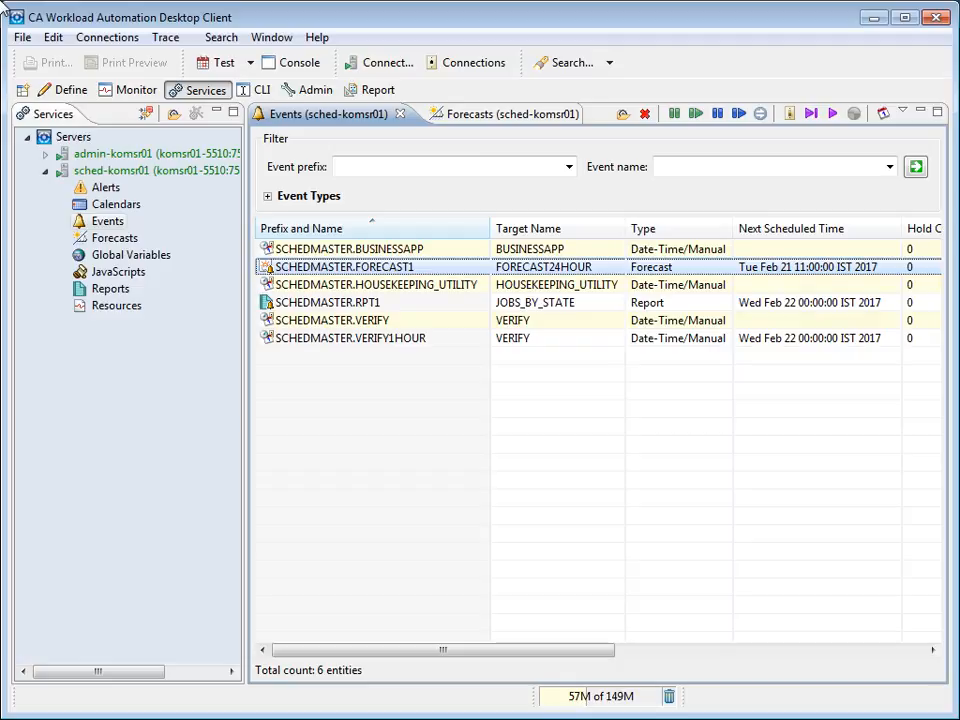
Create a new forecast event on sched-komsr01 with the prefix SCHEDMASTER and the name FORECASTSAMPLE
right_click(367, 311)
click(505, 658)
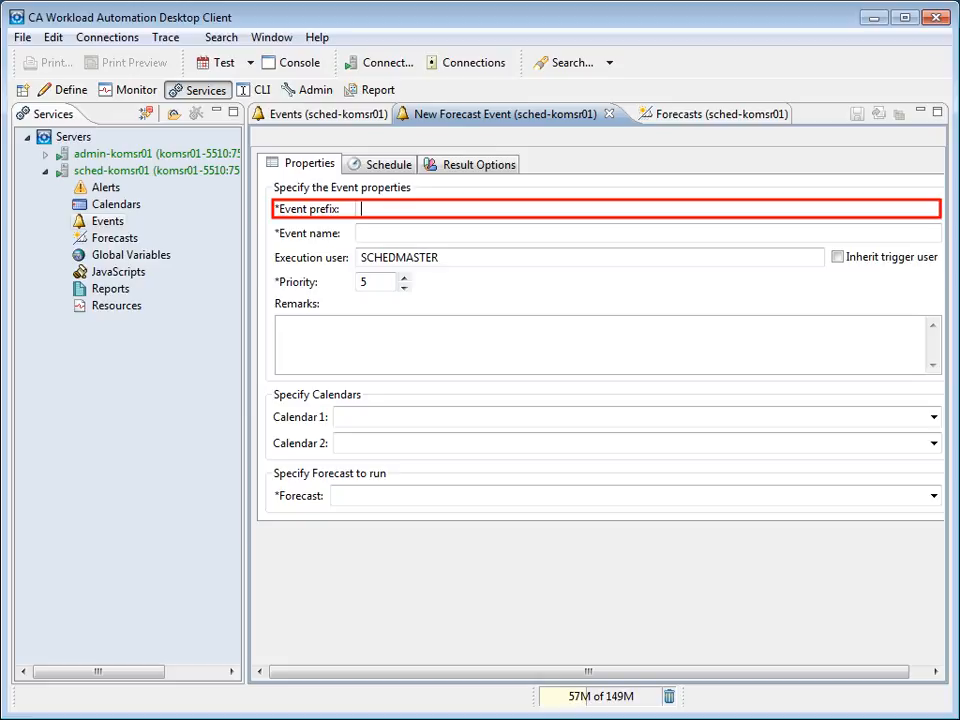
text(SCHEDMASTER)
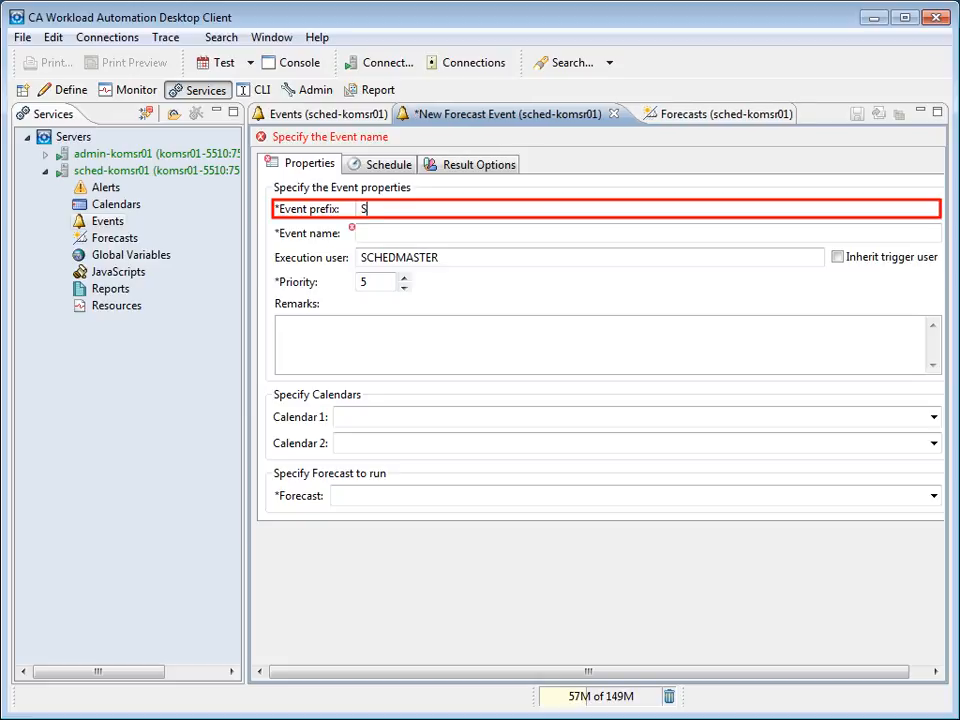
key(Tab)
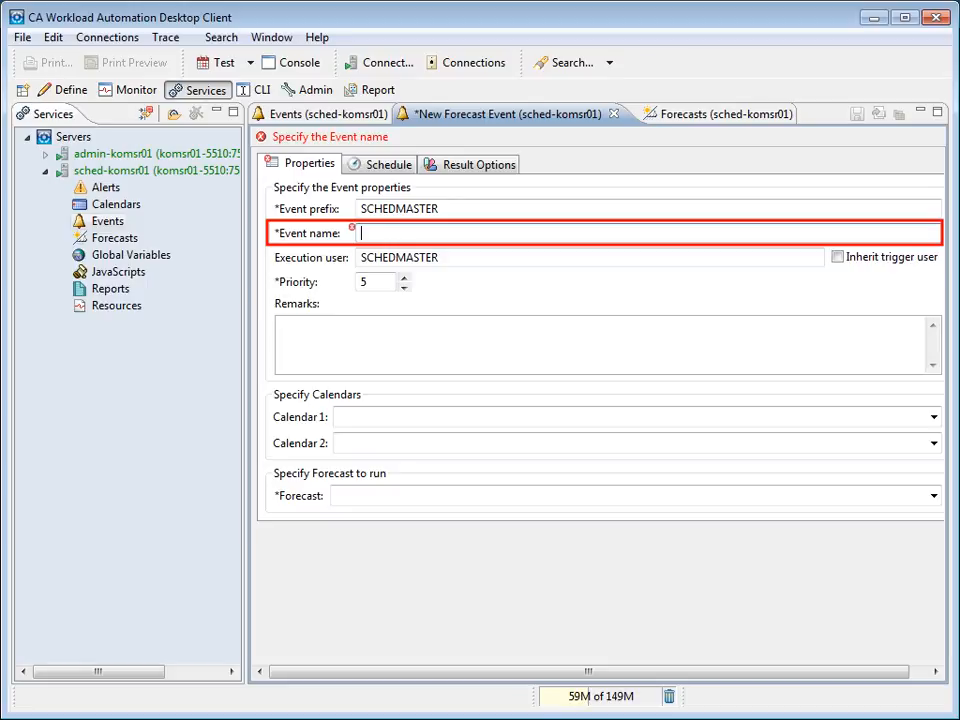
text(FORECASTSAMP)
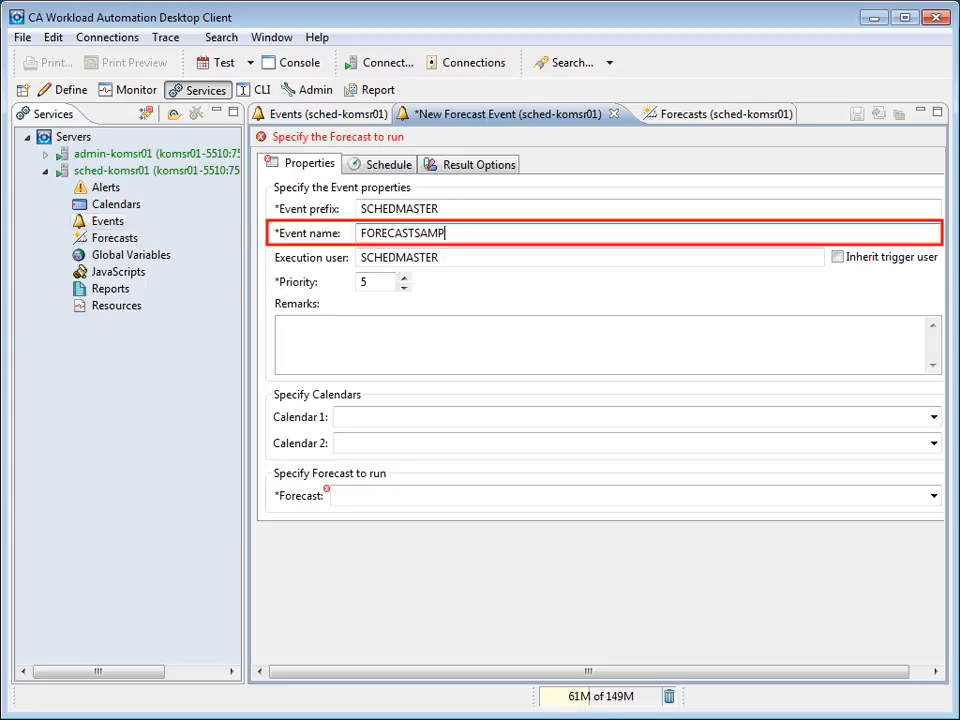
text(LE)
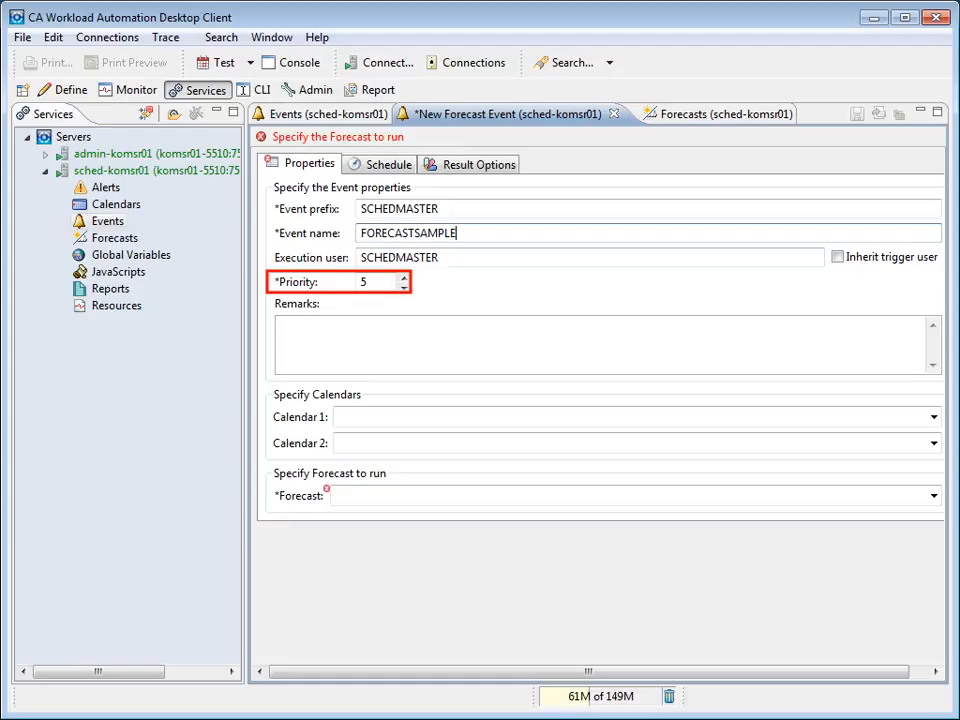
key(Tab)
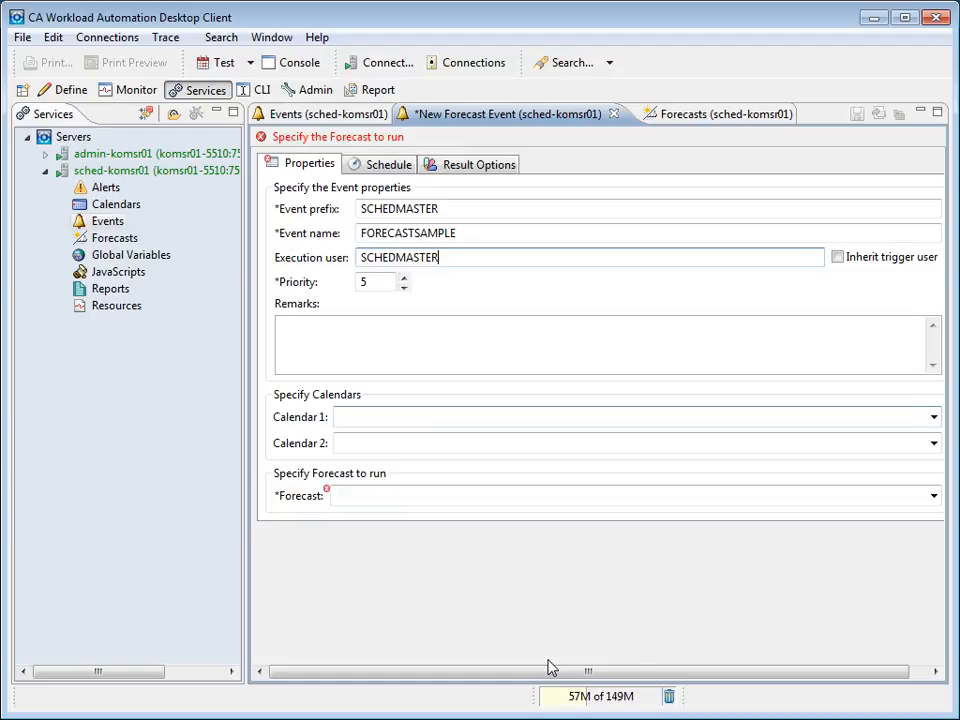
Assign SYSTEM as the event's Calendar 1 and choose FORECAST24HOUR as the forecast to run
click(933, 417)
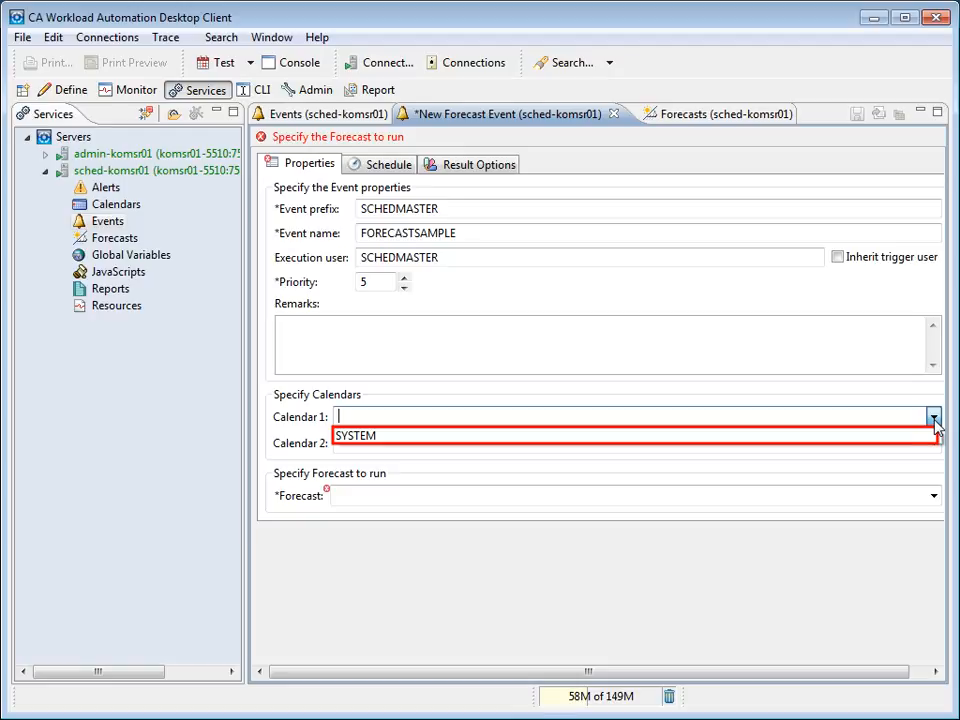
click(433, 440)
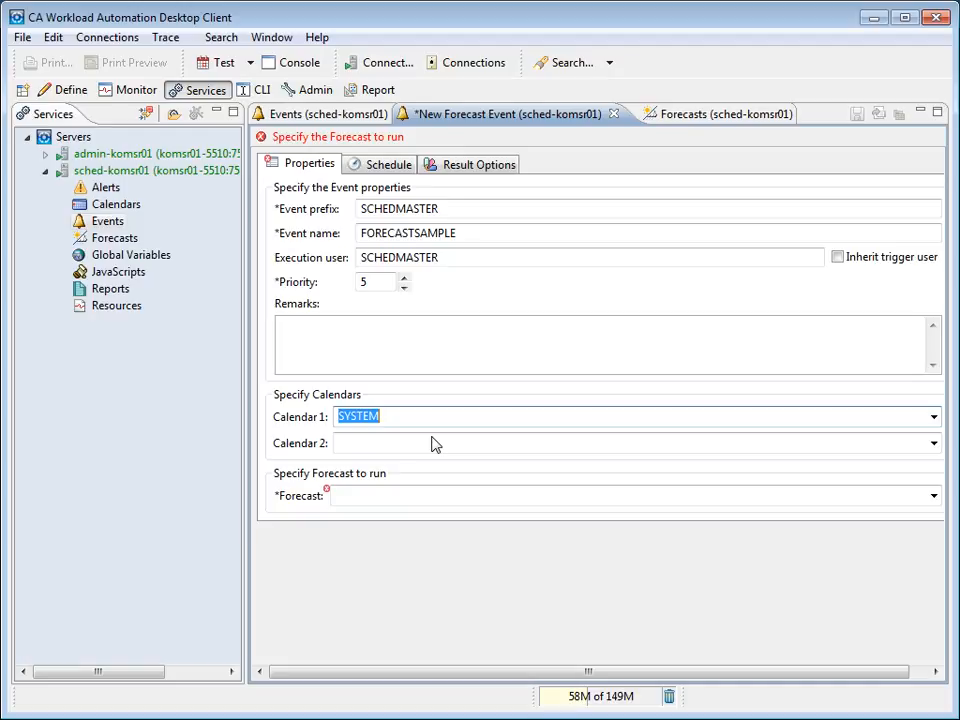
click(933, 497)
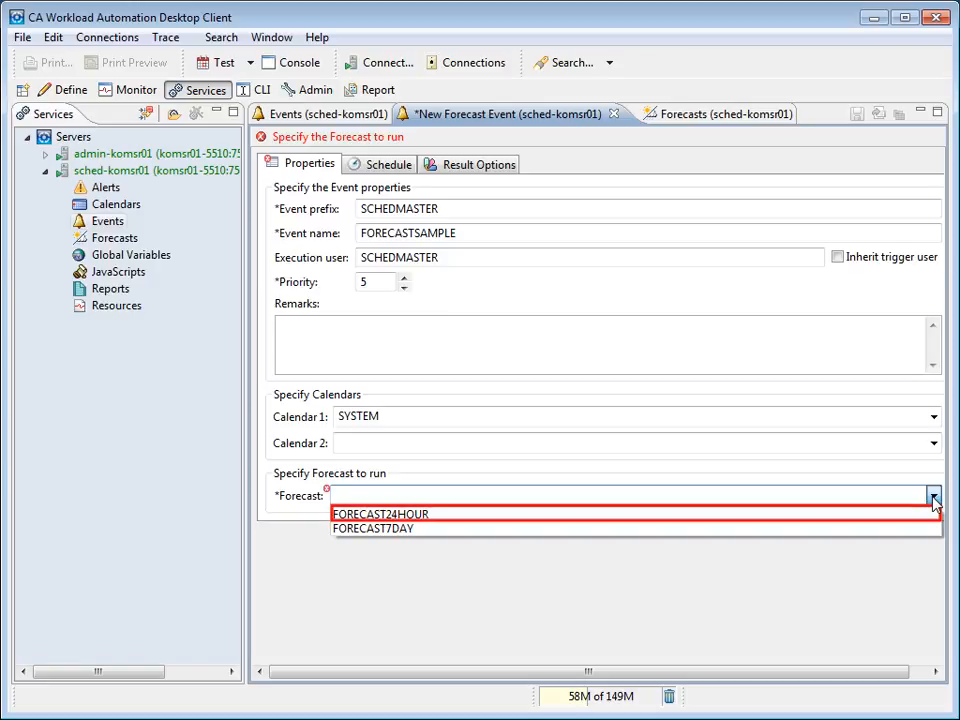
click(430, 516)
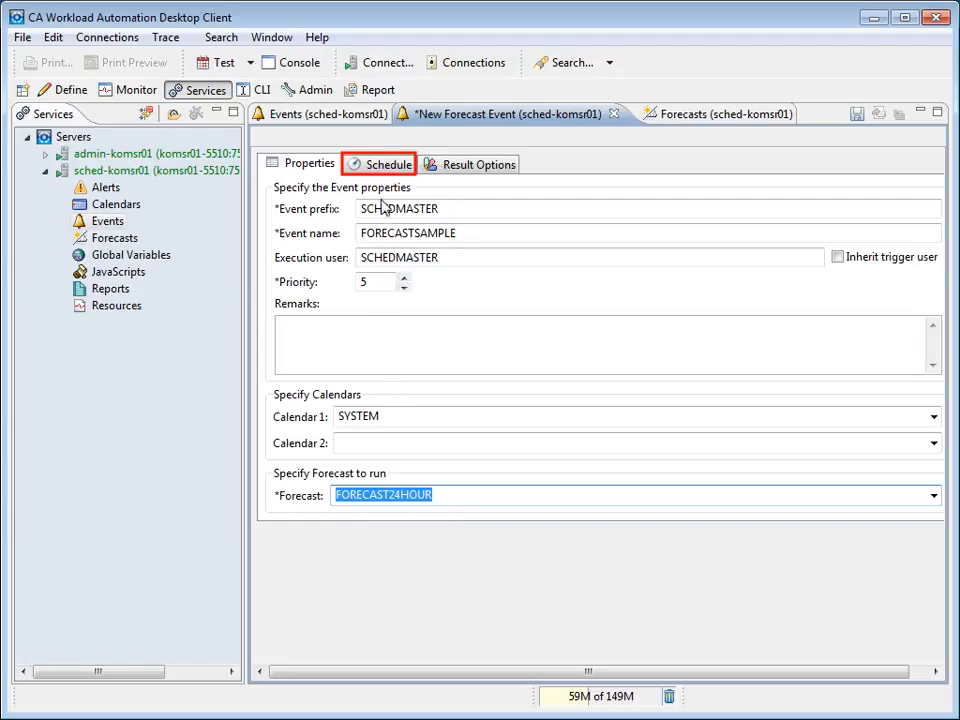
Add a schedule criterion to the event with the free format statement "every 1 minute", testing it before accepting
click(383, 168)
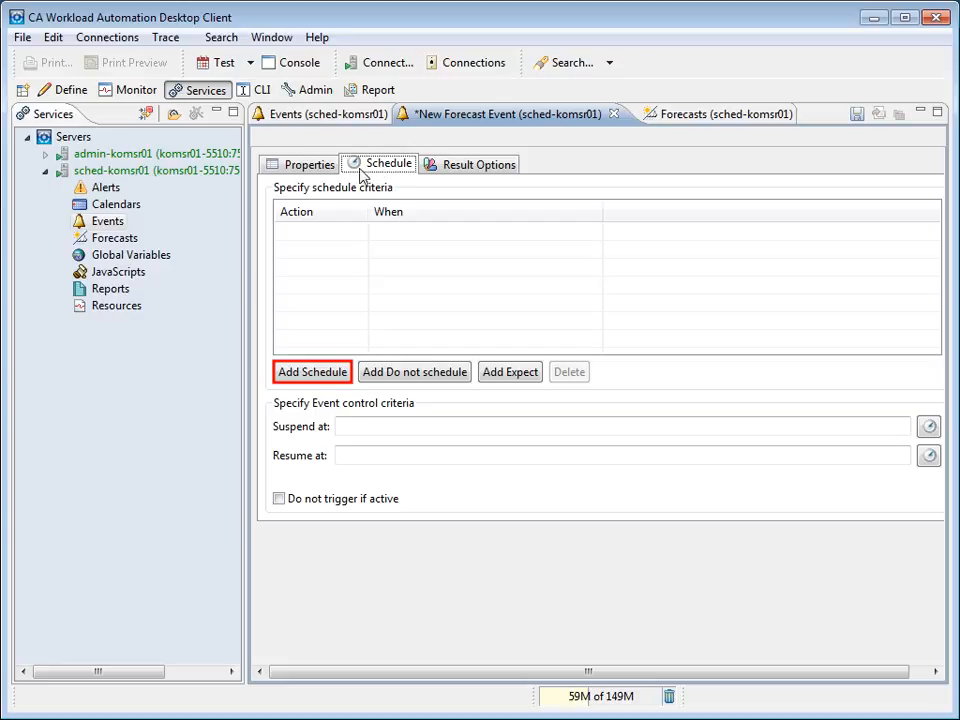
click(316, 377)
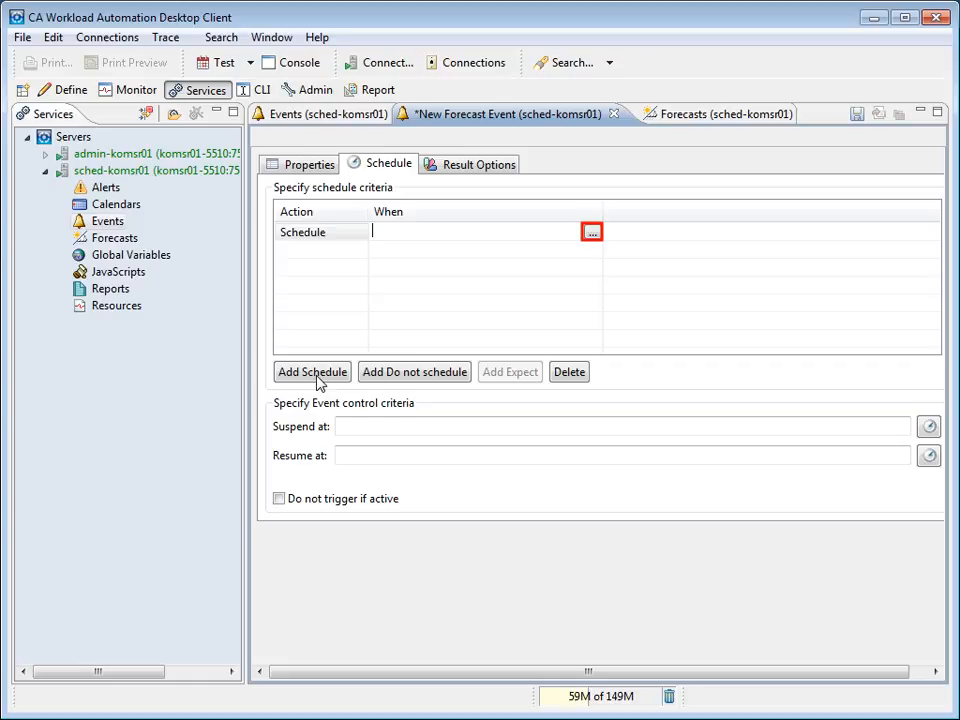
click(594, 234)
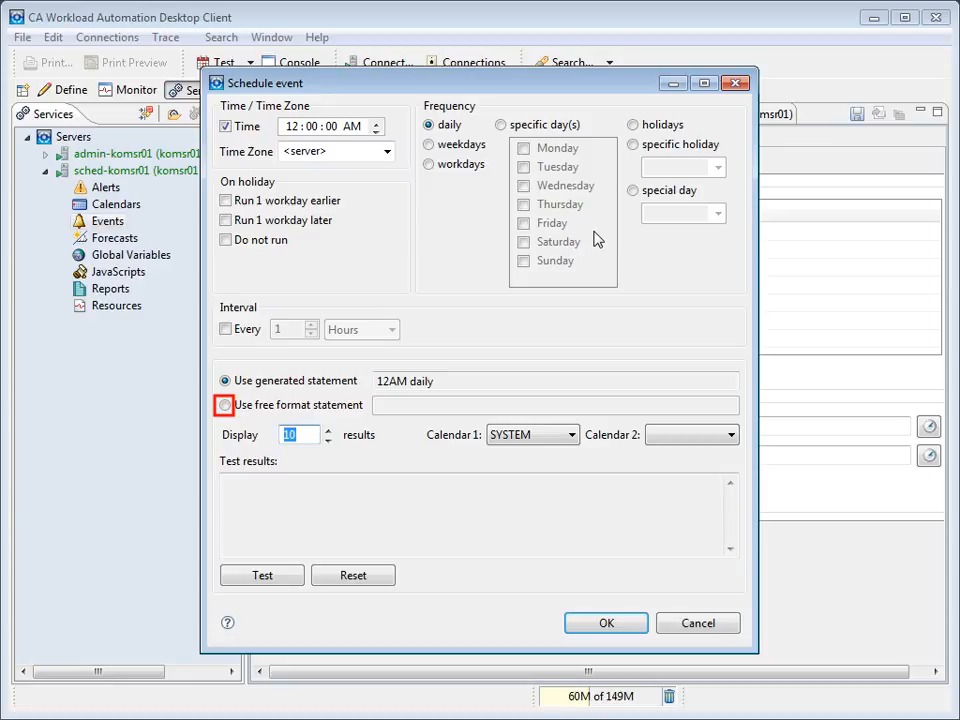
click(224, 405)
text(every 1 )
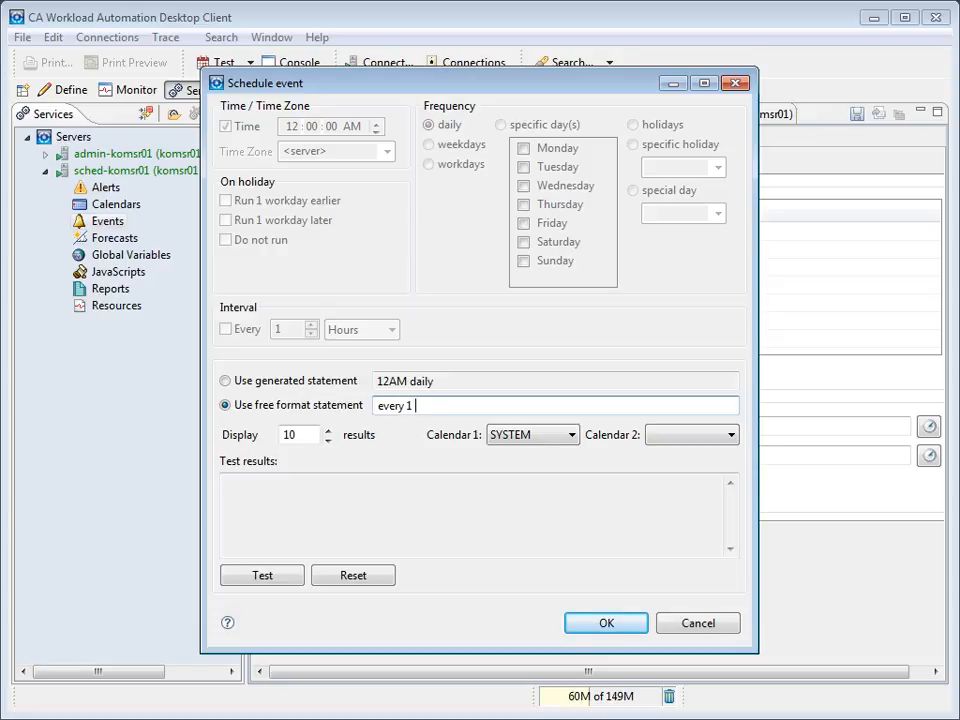
text(minute)
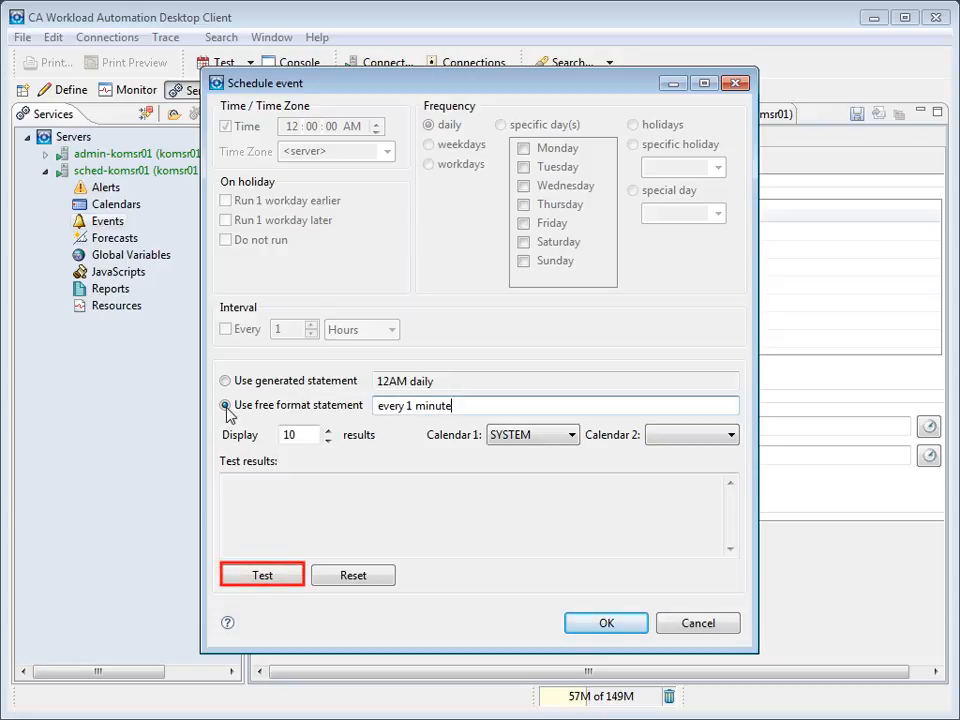
click(266, 584)
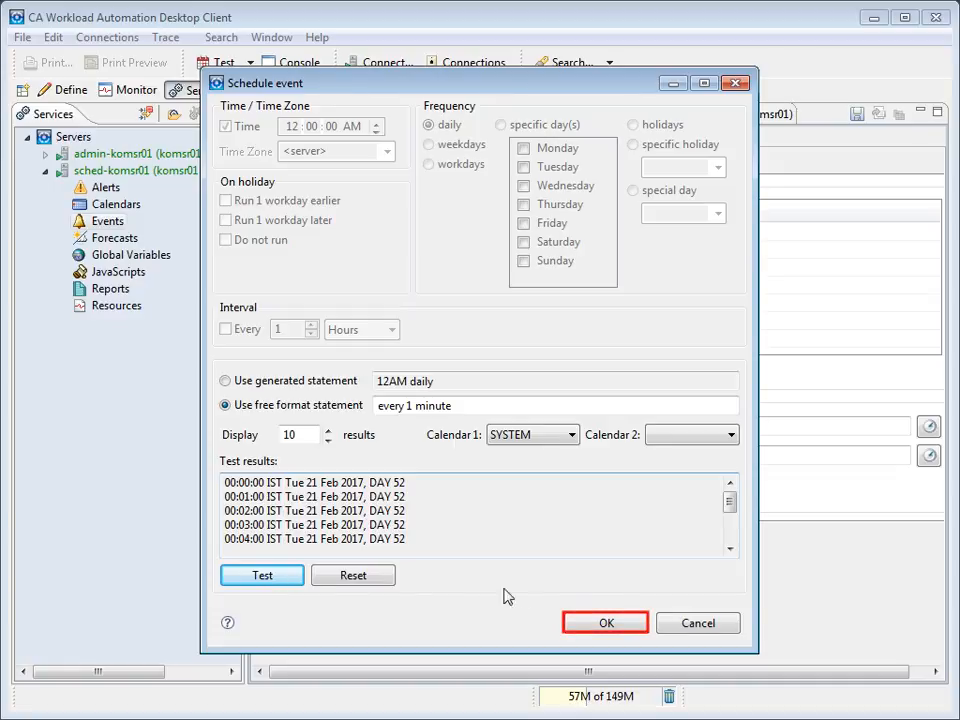
click(606, 626)
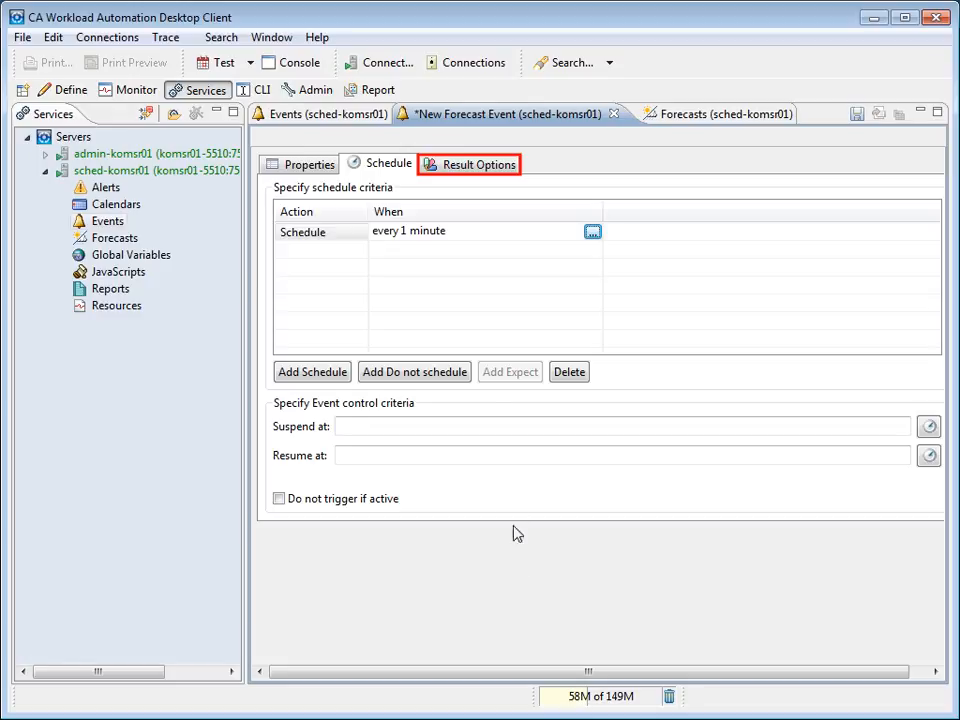
Review the event's result options, save the new forecast event and return to its properties
click(478, 170)
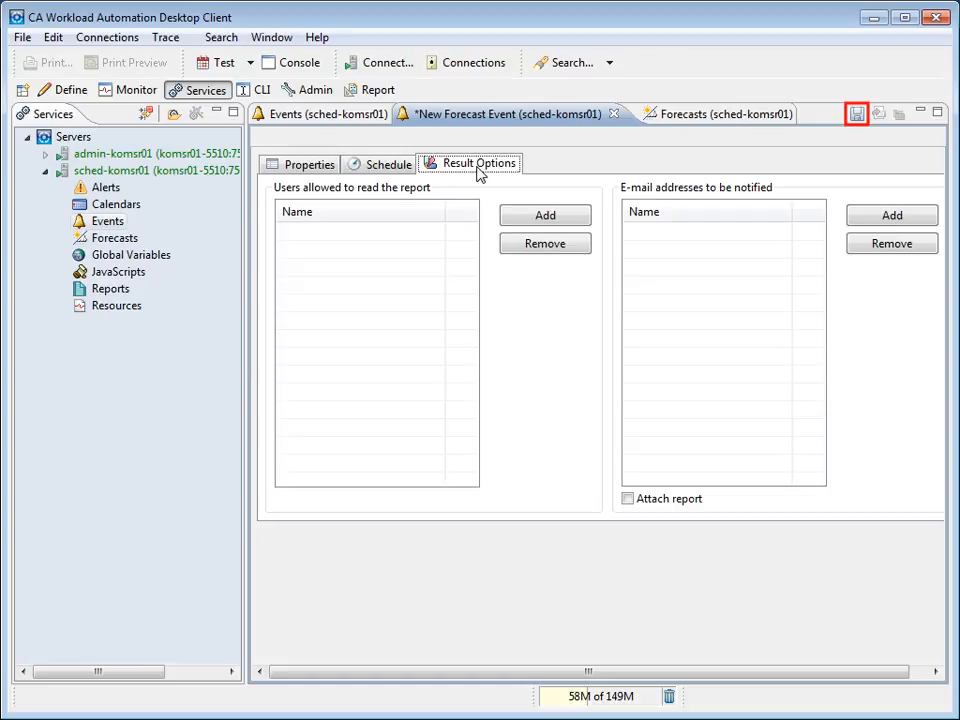
click(857, 114)
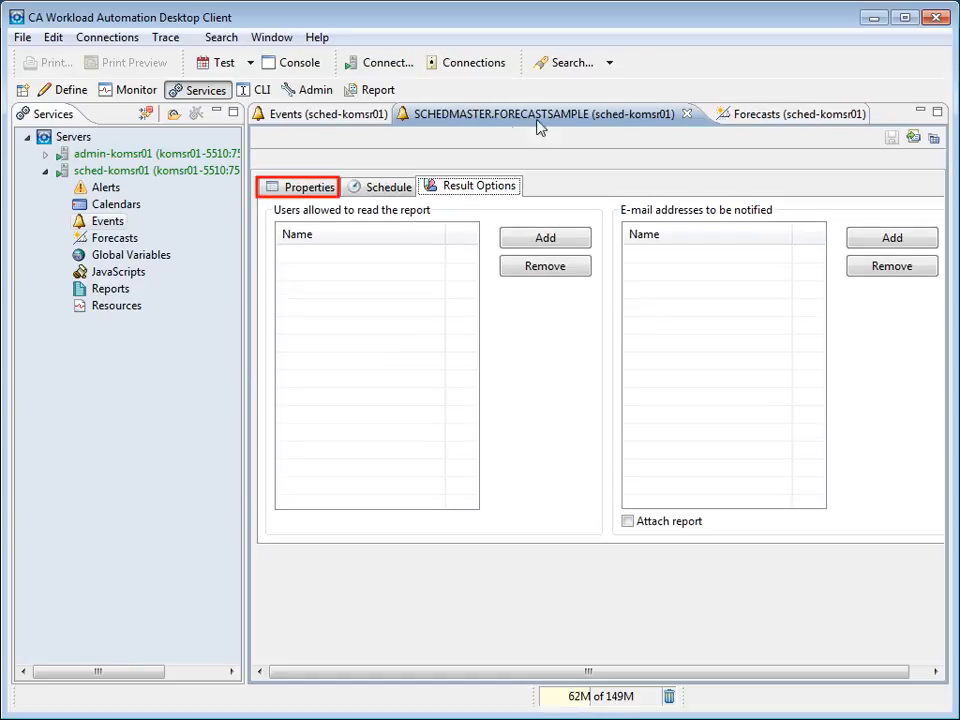
click(286, 187)
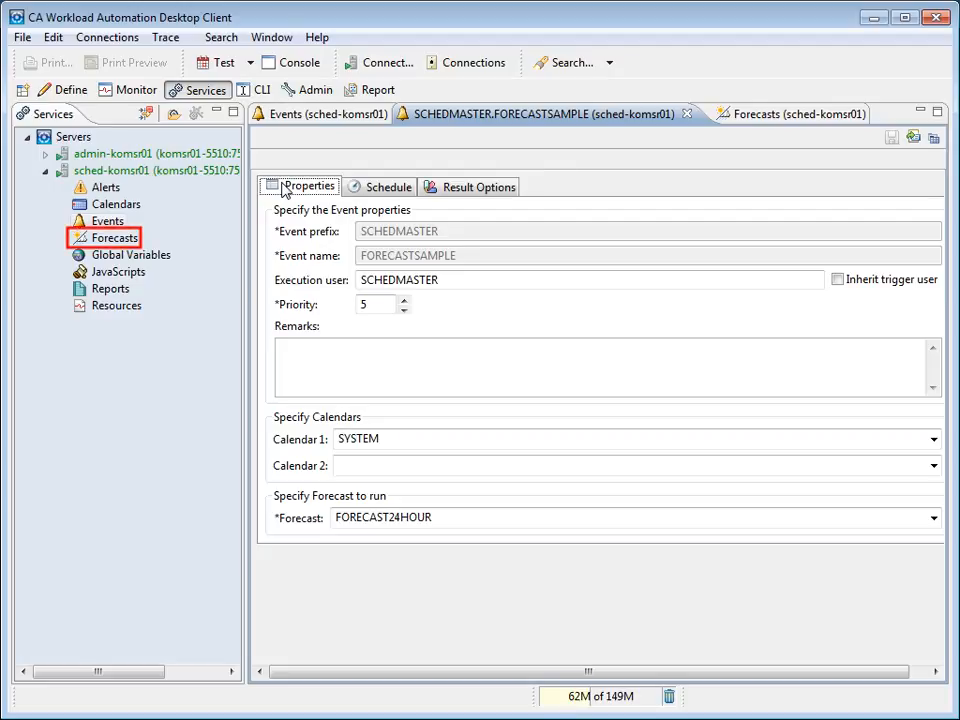
Open the list of forecasts on sched-komsr01 and refresh it to load the latest forecast reports
right_click(114, 239)
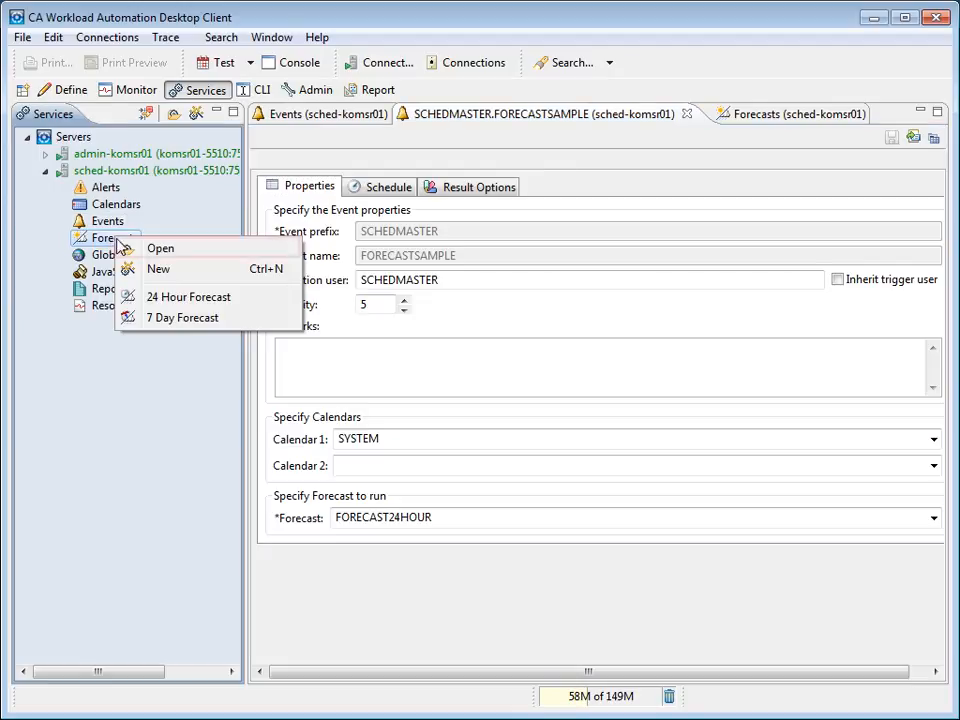
click(188, 249)
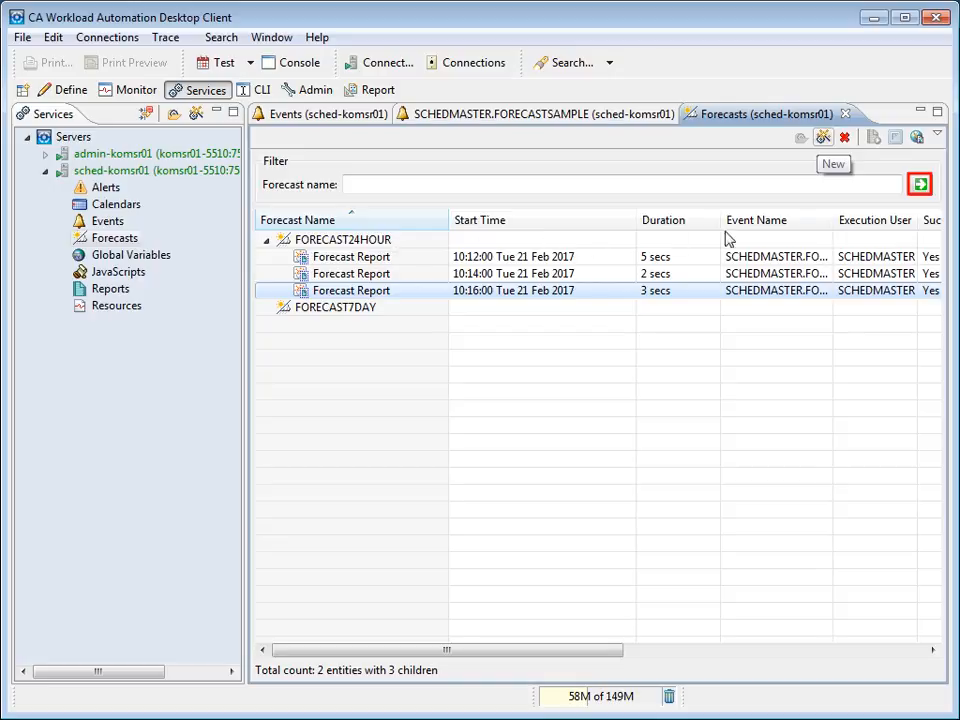
click(920, 186)
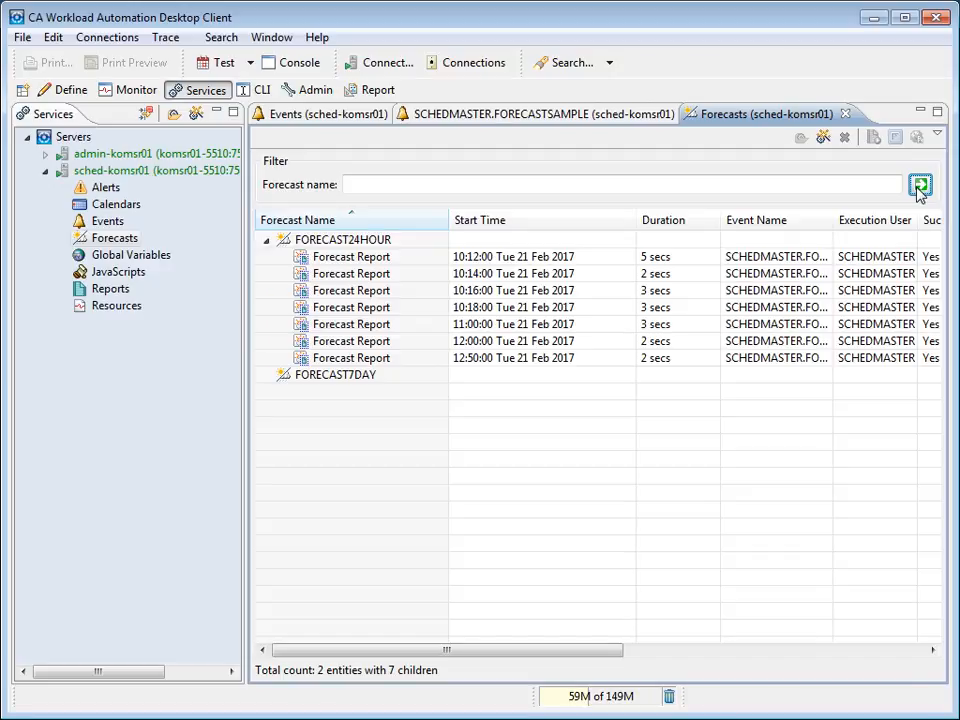
Return to the FORECASTSAMPLE event and check which forecast it is set to run
click(504, 116)
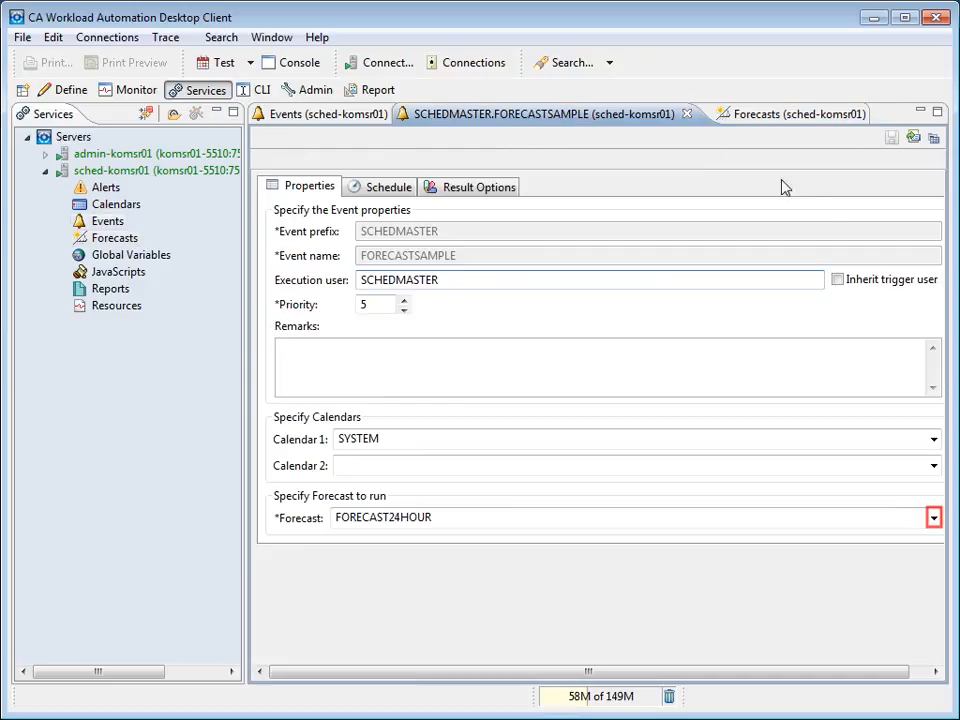
click(933, 518)
click(933, 519)
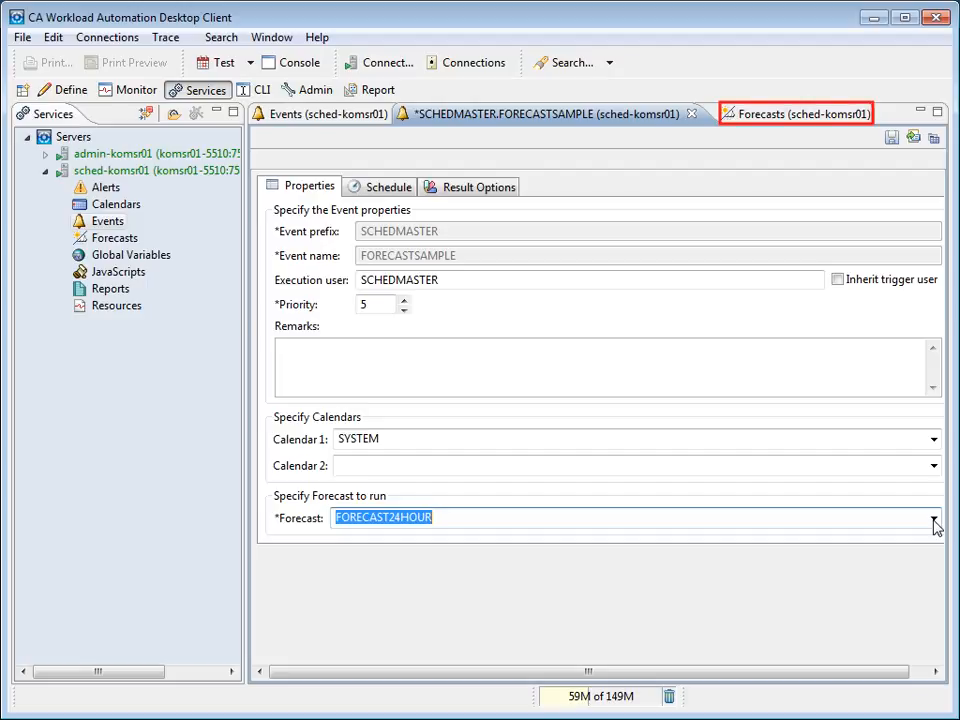
Open the FORECAST24HOUR report started at 12:50:00 on Tue 21 Feb 2017 and examine its forecast job details
click(767, 114)
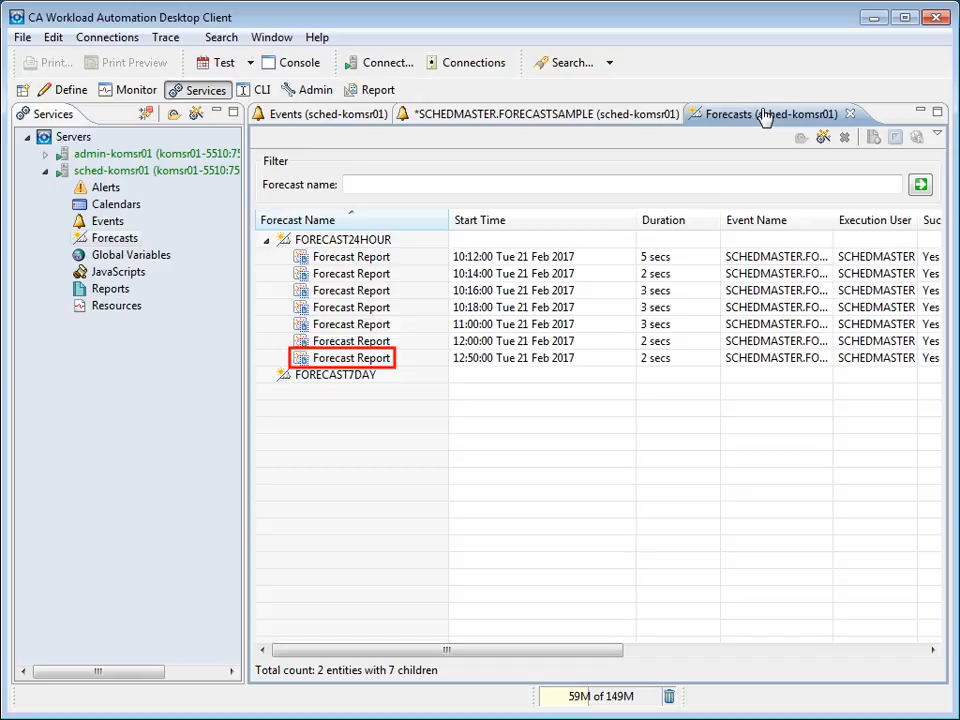
double_click(384, 359)
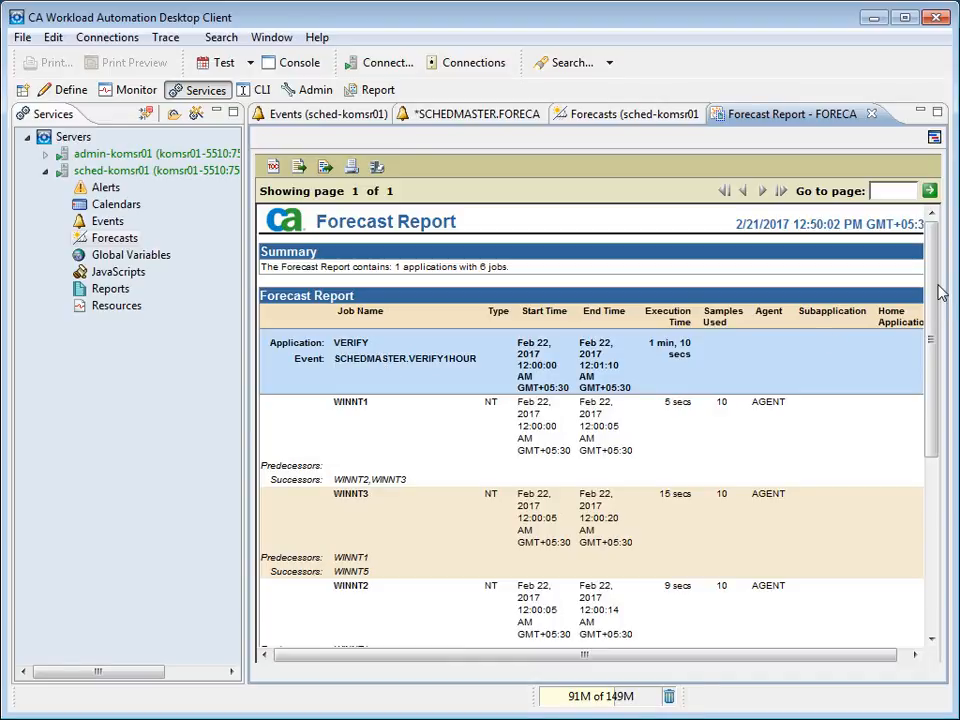
drag(940, 292, 921, 272)
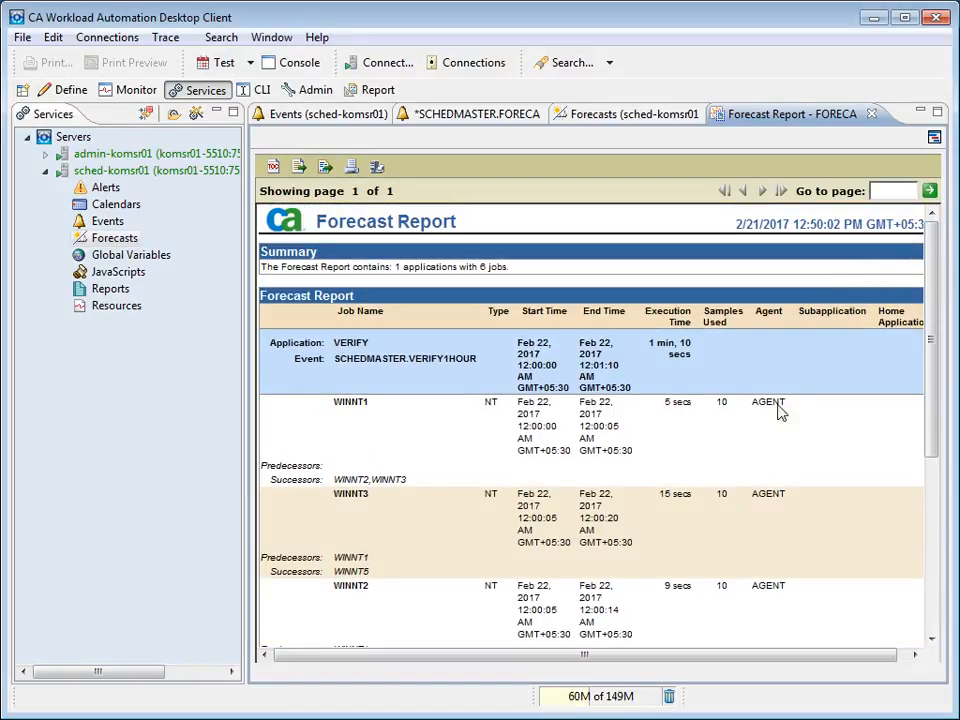
drag(752, 655, 834, 677)
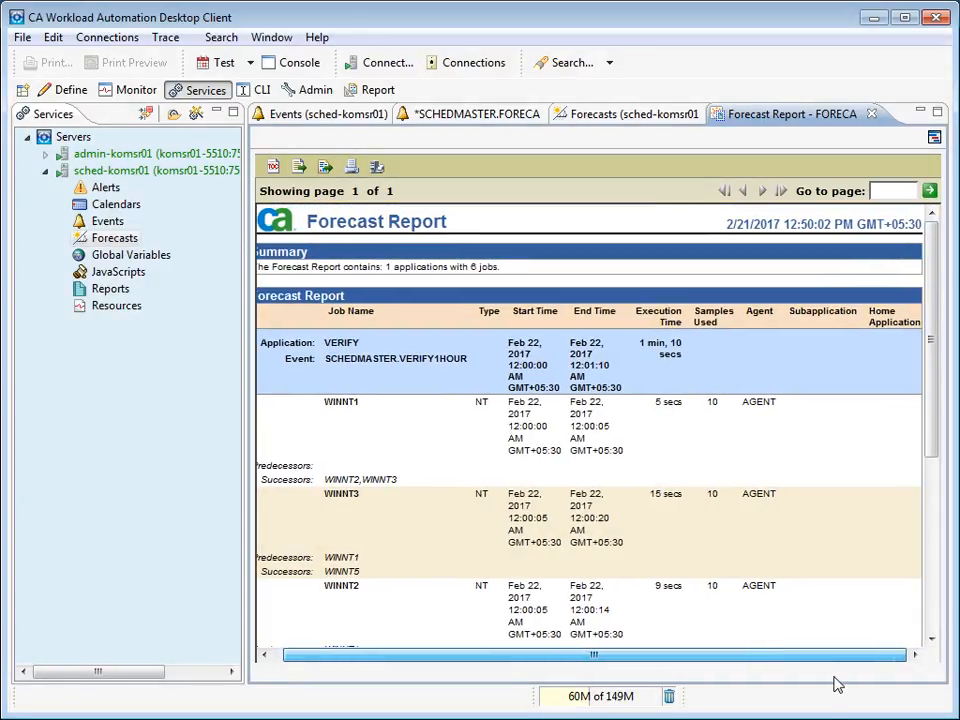
drag(930, 387, 909, 373)
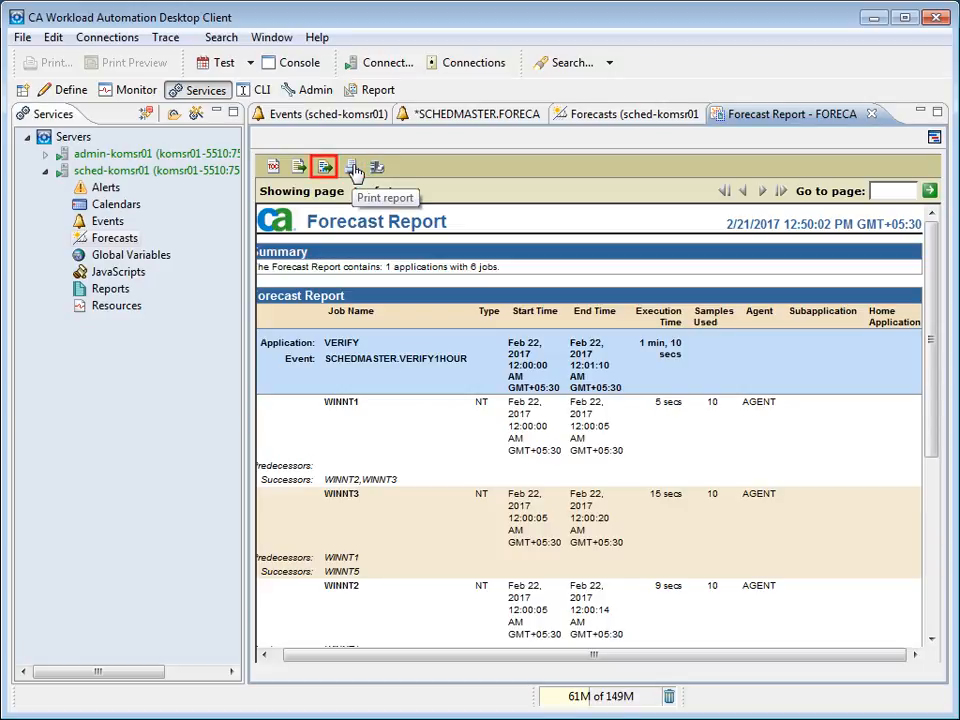
Export all pages of the forecast report in PDF format with automatic sizing and choose to save the file
click(326, 169)
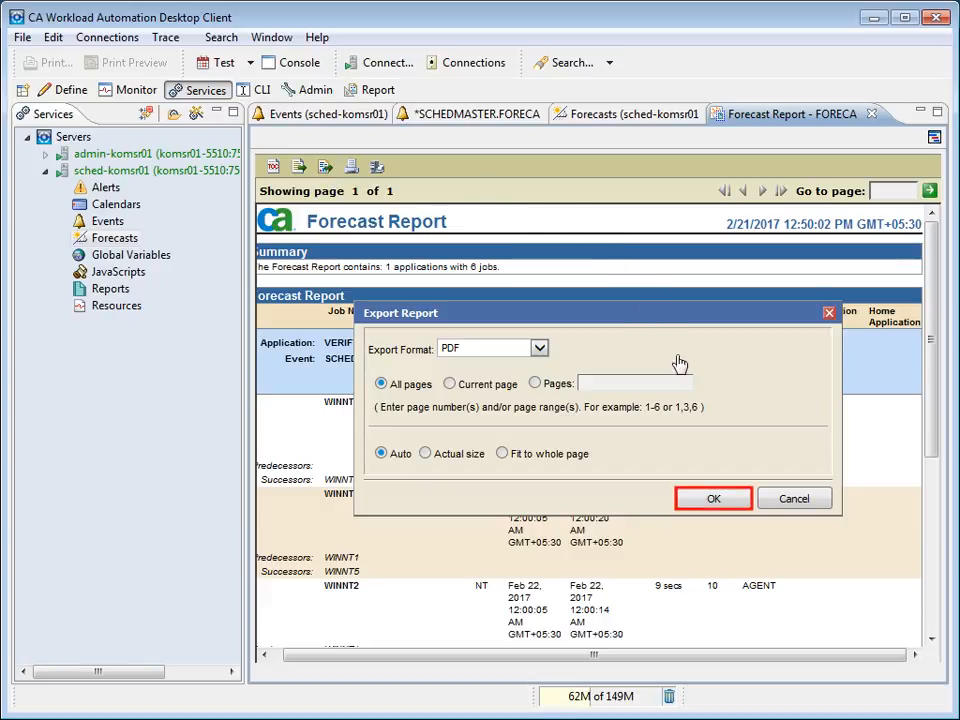
click(710, 498)
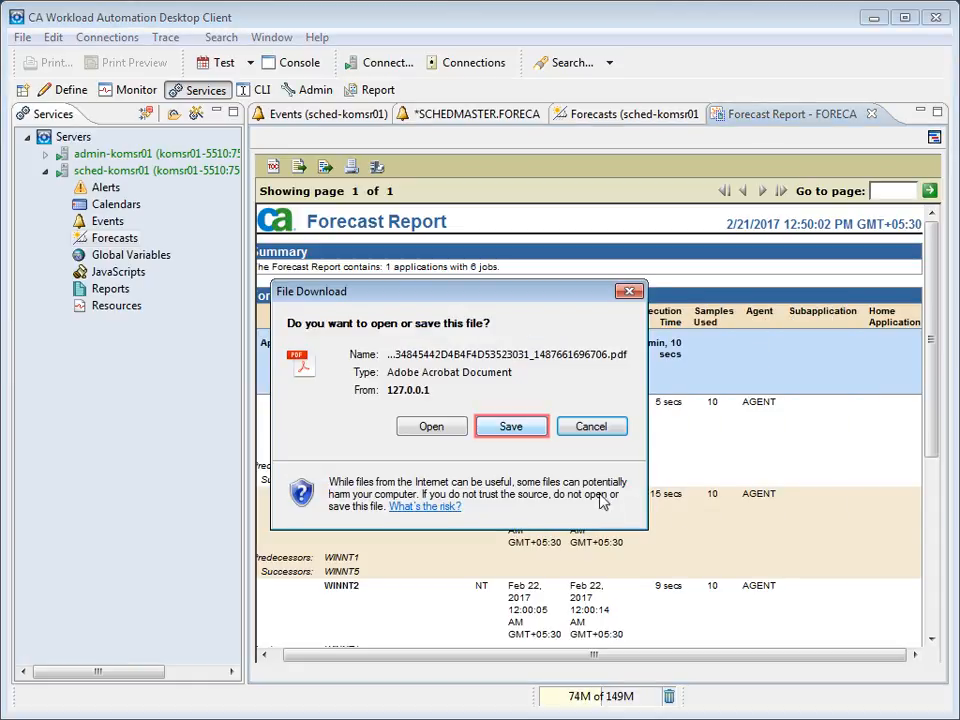
click(511, 426)
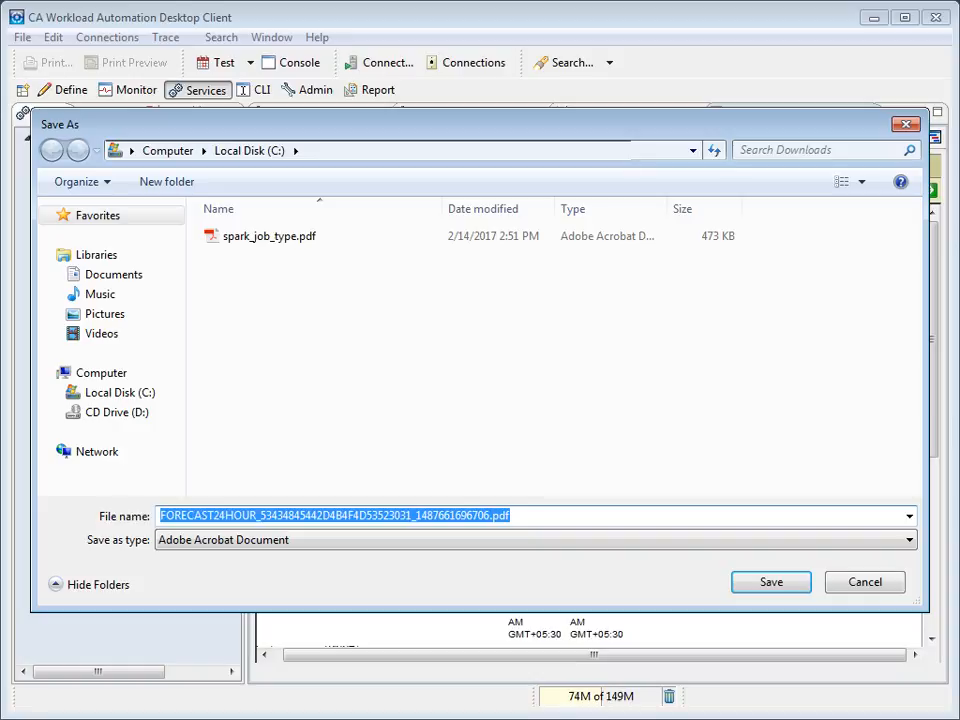
Save the export as FORECAST24HOUR_1487661696706.pdf, enable closing the dialog when downloads complete, and dismiss it
drag(262, 516, 413, 528)
key(Delete)
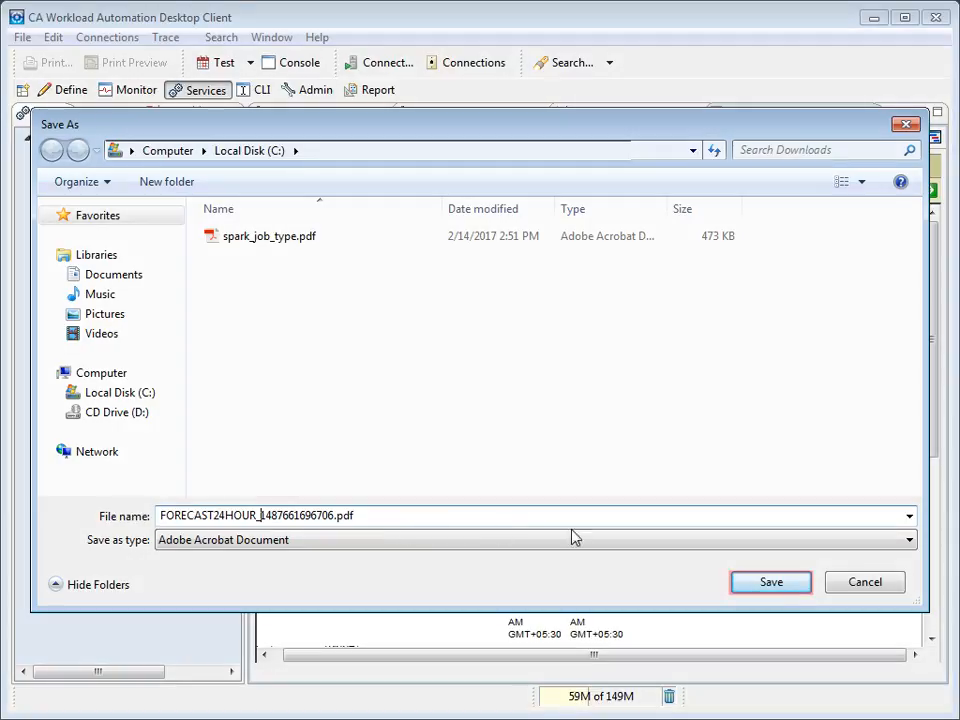
click(782, 586)
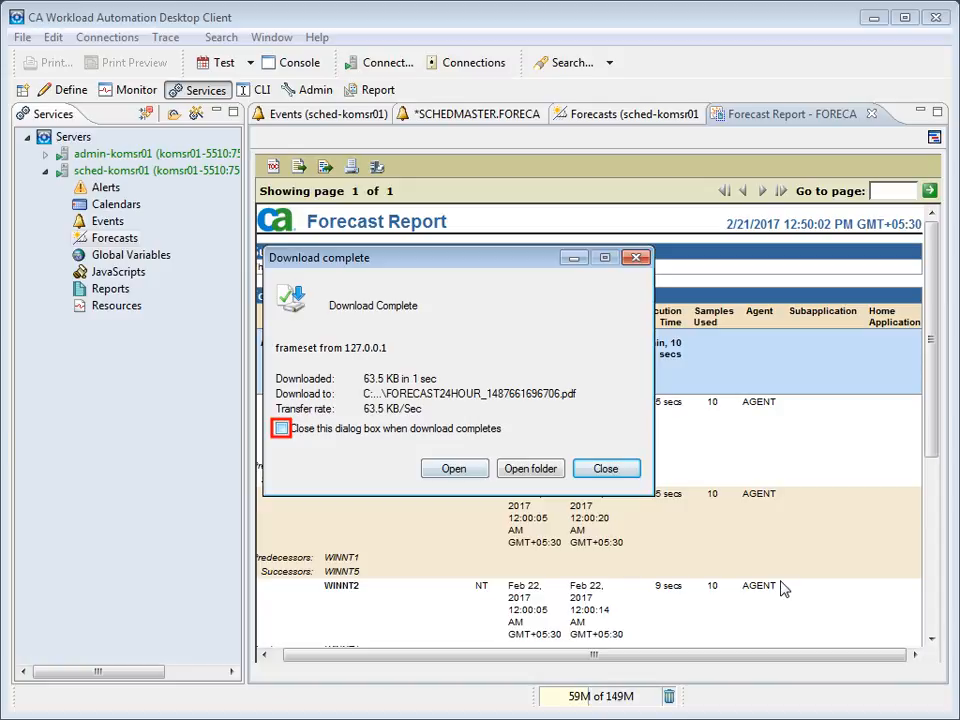
click(281, 428)
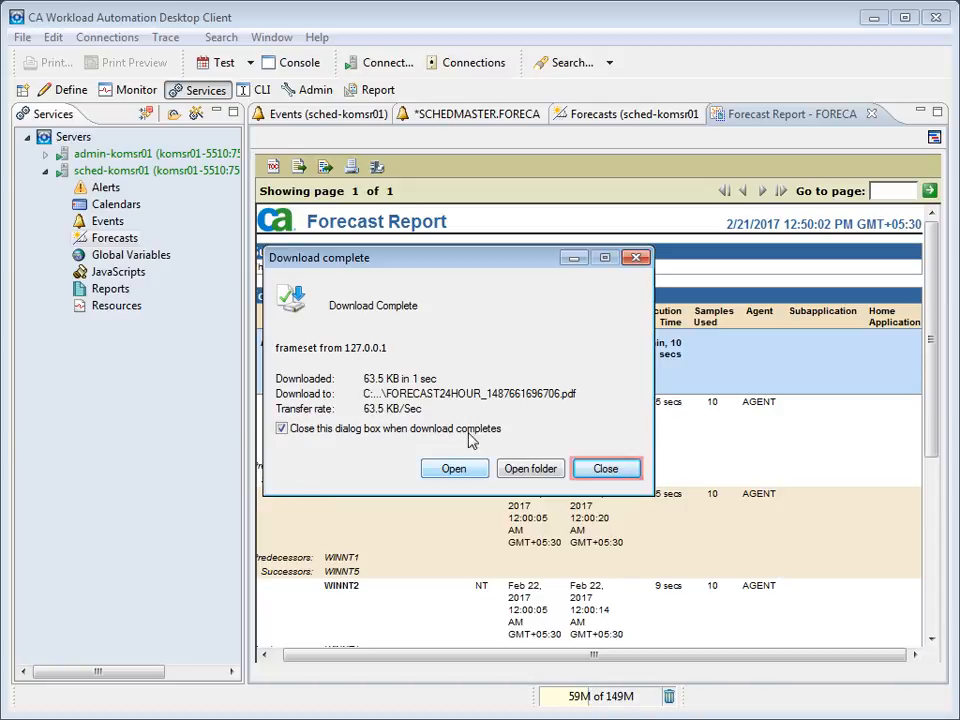
click(617, 471)
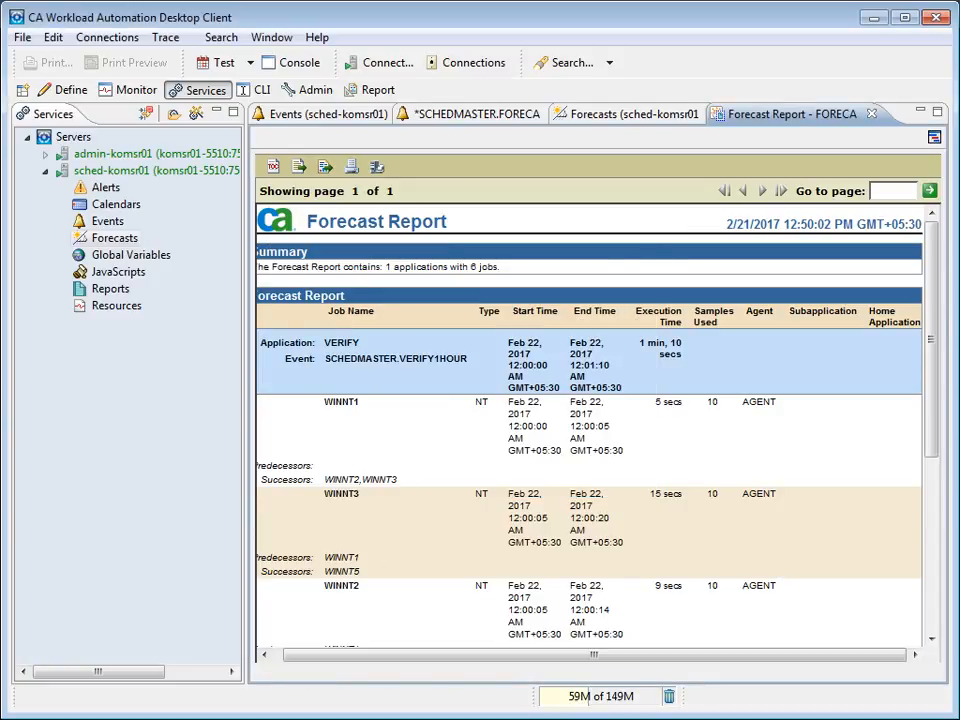